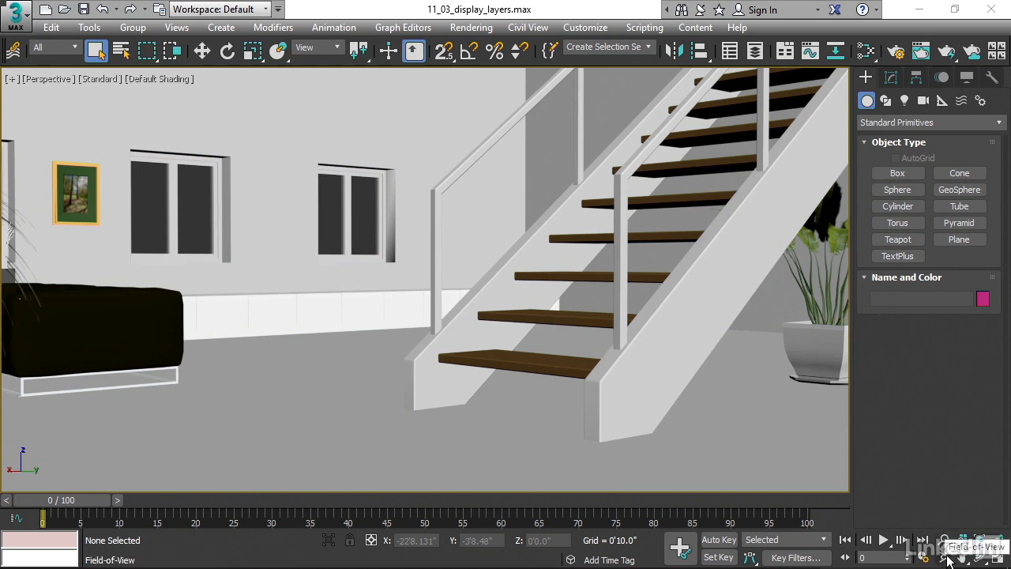
Widen the perspective view's field of view to show more of the room, and open the Layer Explorer.
{"action": "left_click", "coordinate": [947, 559]}
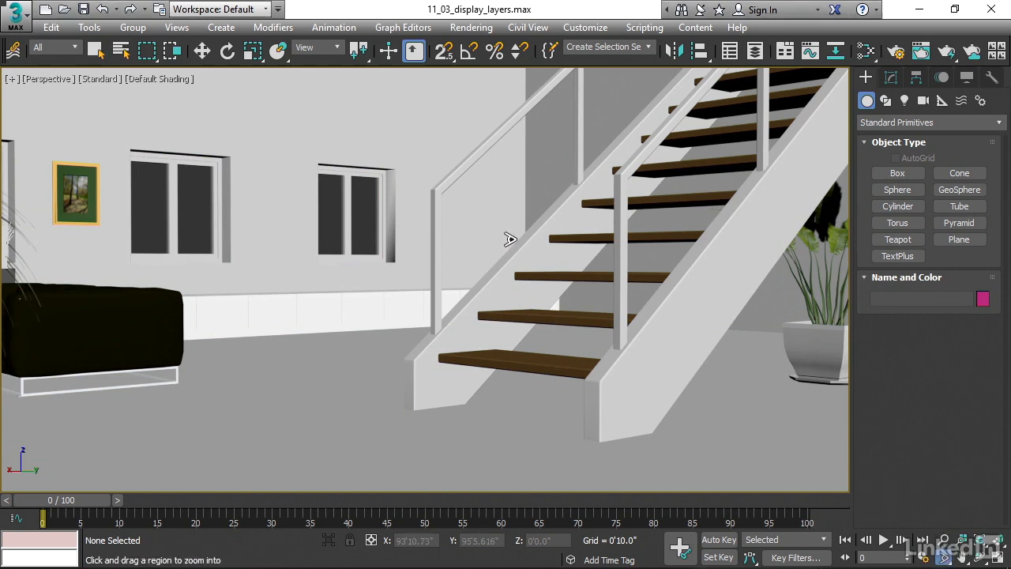
{"action": "left_click_drag", "start_coordinate": [491, 229], "coordinate": [492, 276]}
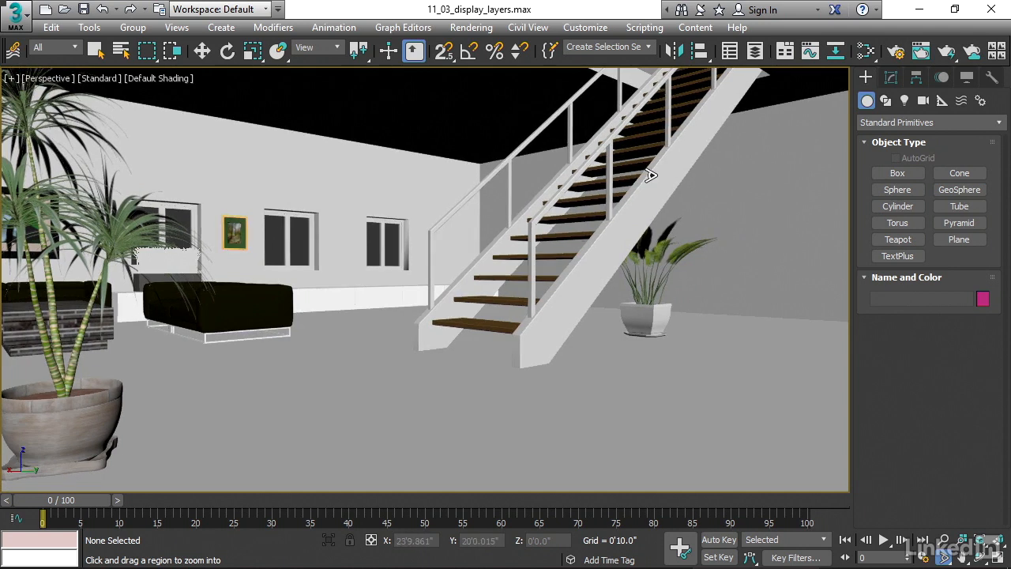
{"action": "left_click", "coordinate": [96, 50]}
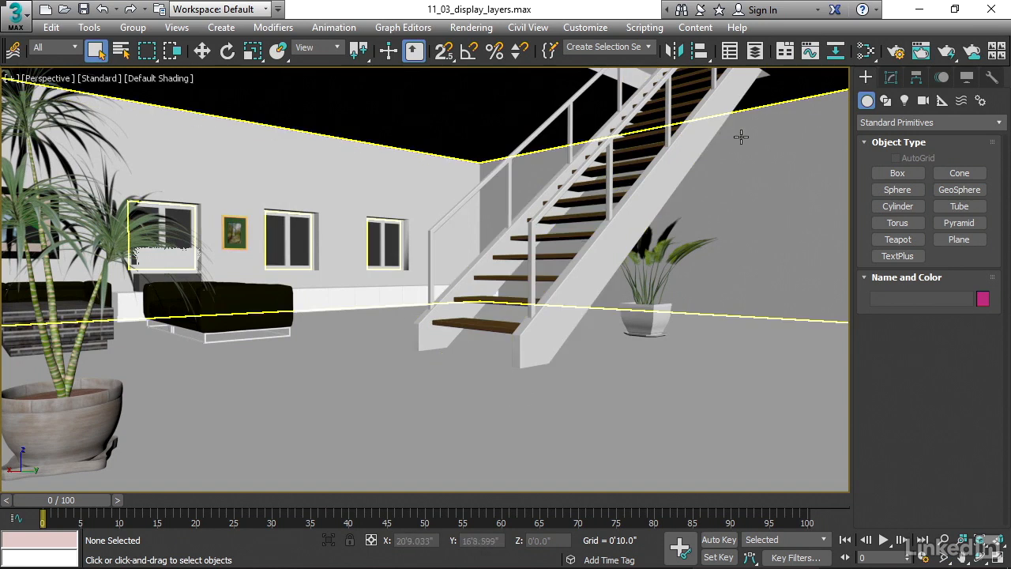
{"action": "left_click", "coordinate": [756, 52]}
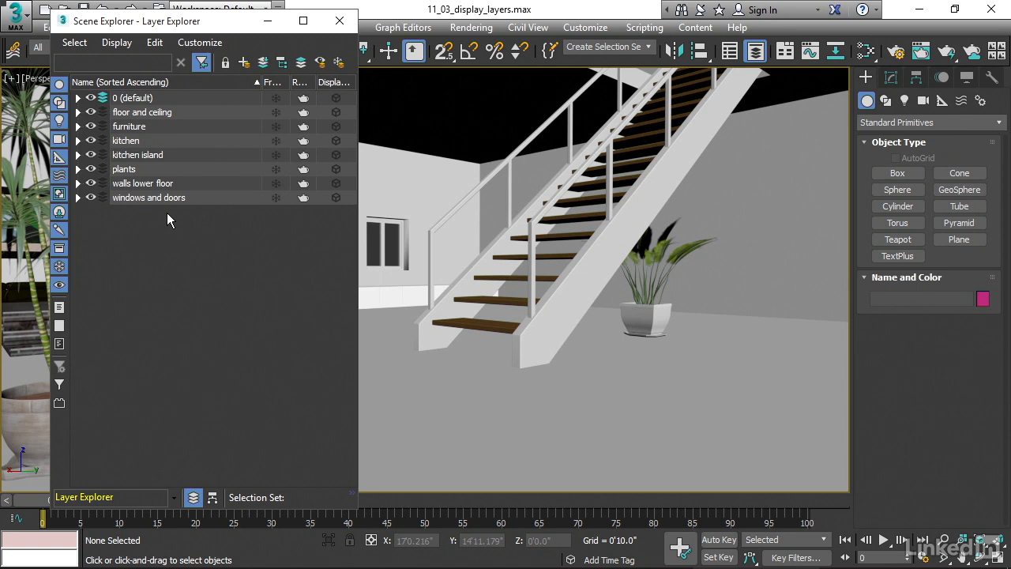
Hide every layer except 0 (default), from floor and ceiling through windows and doors.
{"action": "left_click", "coordinate": [91, 112]}
{"action": "left_click", "coordinate": [91, 127]}
{"action": "left_click", "coordinate": [91, 140]}
{"action": "left_click", "coordinate": [91, 155]}
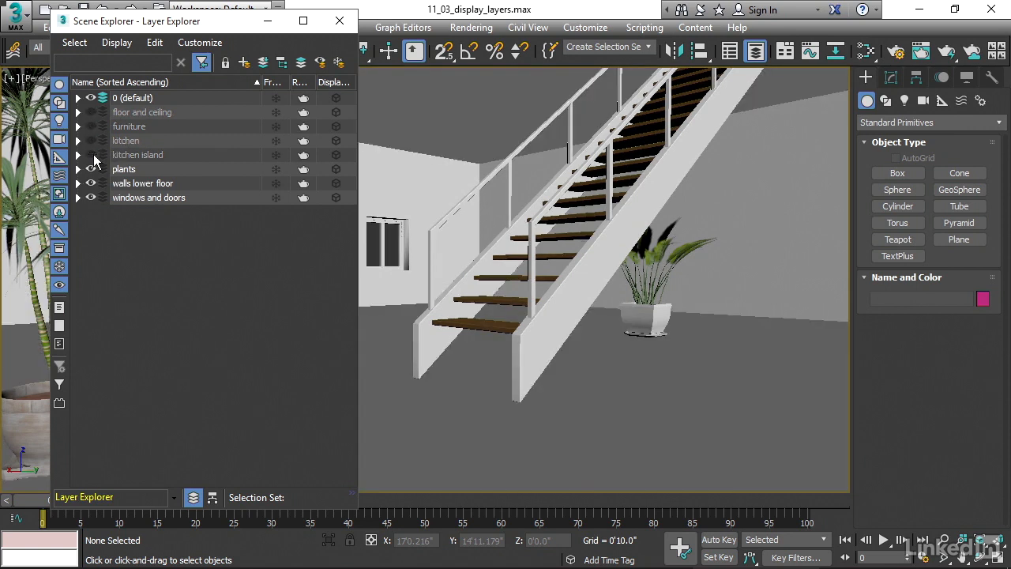
{"action": "left_click", "coordinate": [91, 169]}
{"action": "left_click", "coordinate": [90, 183]}
{"action": "left_click", "coordinate": [91, 197]}
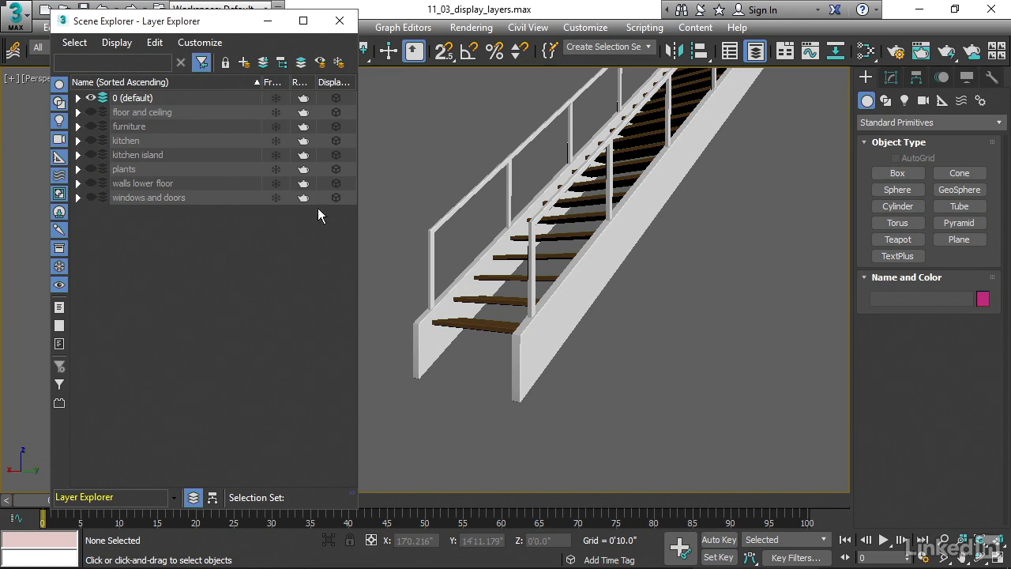
Select the staircase group and move it into a new layer named "stairs".
{"action": "mouse_move", "coordinate": [677, 239]}
{"action": "middle_mouse_down"}
{"action": "mouse_move", "coordinate": [691, 222]}
{"action": "mouse_move", "coordinate": [686, 253]}
{"action": "mouse_move", "coordinate": [688, 243]}
{"action": "middle_mouse_up"}
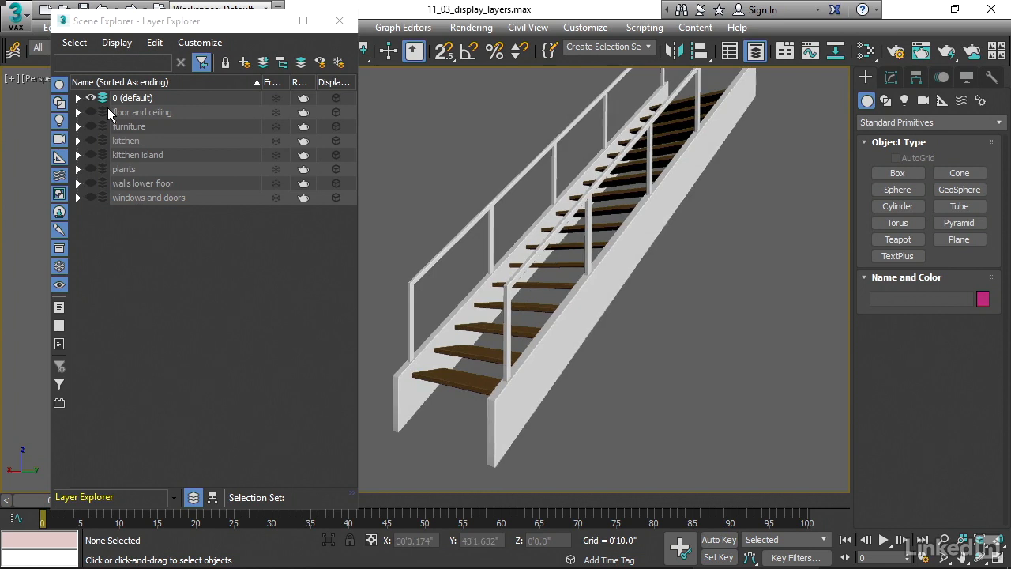
{"action": "left_click", "coordinate": [78, 99]}
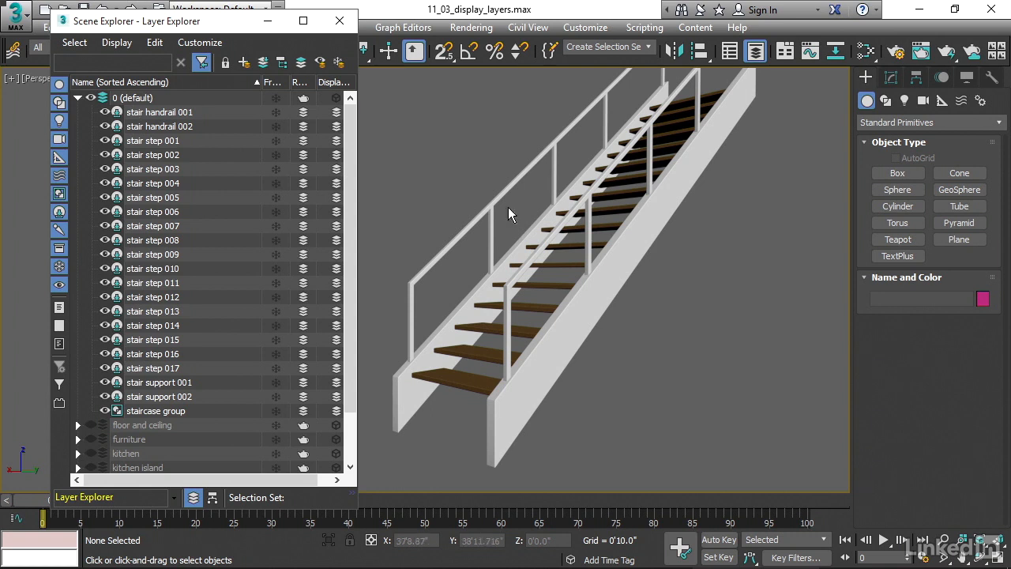
{"action": "left_click", "coordinate": [598, 268]}
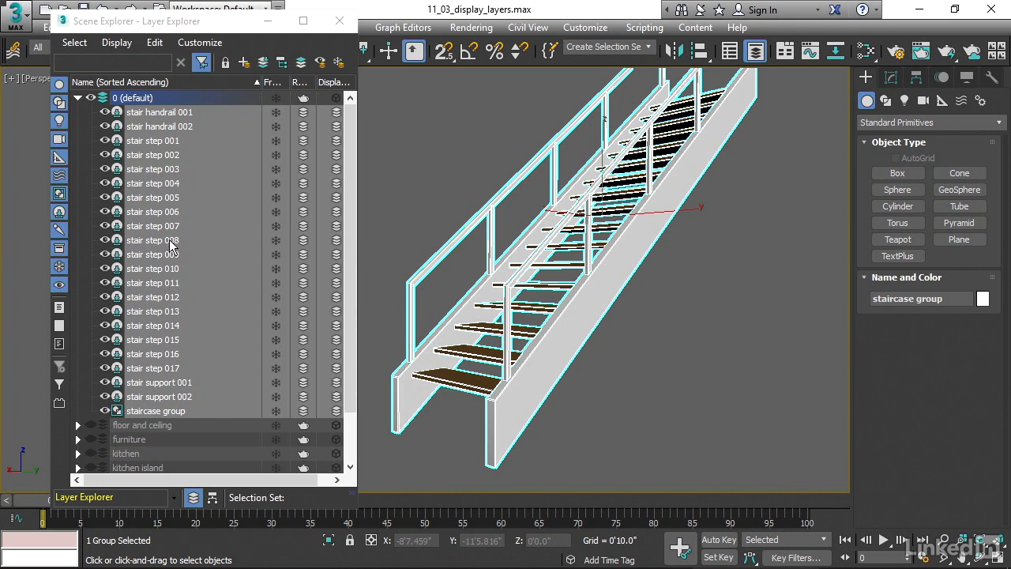
{"action": "left_click", "coordinate": [240, 22]}
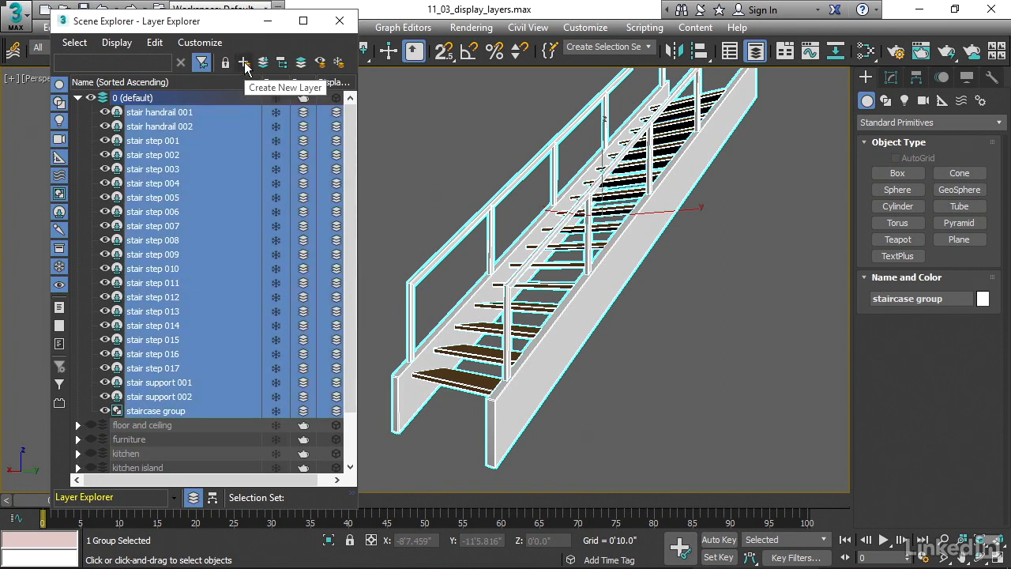
{"action": "left_click", "coordinate": [244, 63]}
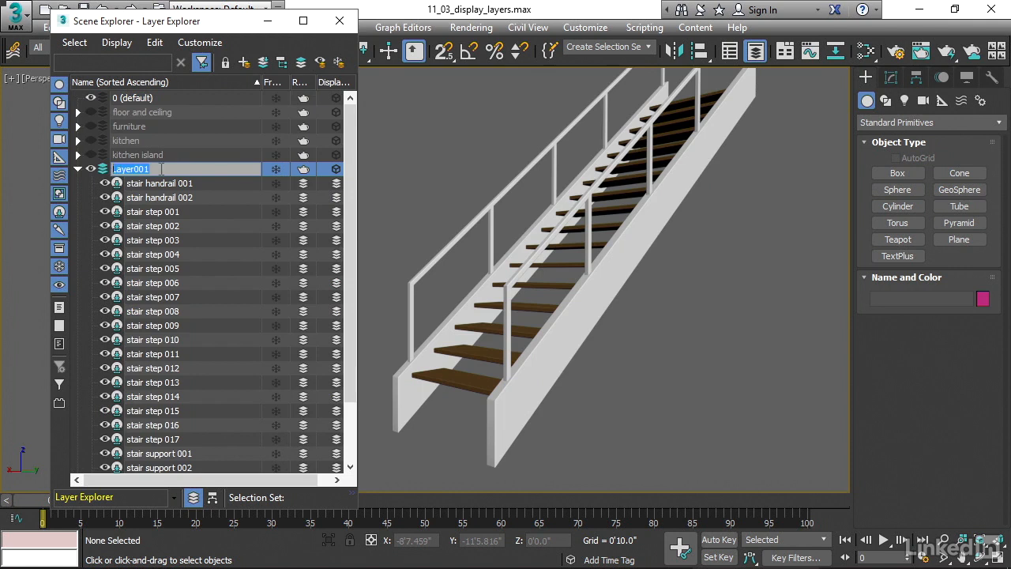
{"action": "type", "text": "stairs"}
{"action": "key", "text": "Return"}
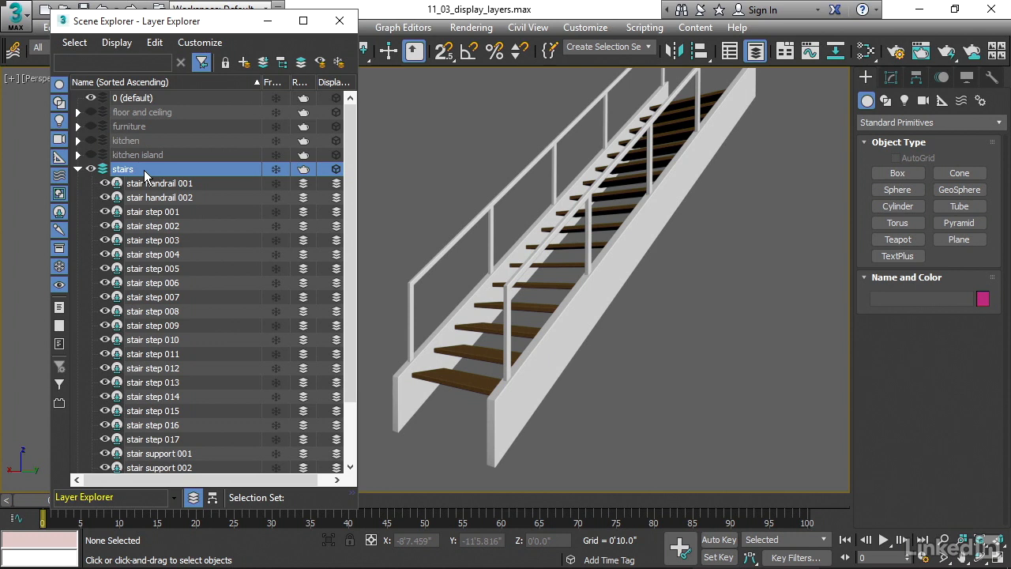
Make 0 (default) the active layer and unhide all the hidden layers.
{"action": "left_click", "coordinate": [104, 96]}
{"action": "left_click", "coordinate": [78, 171]}
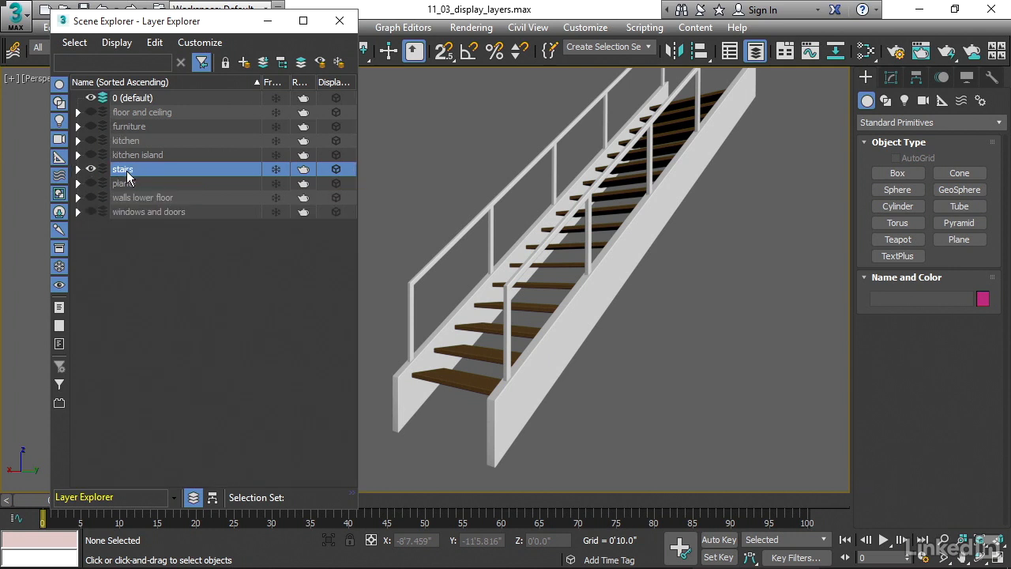
{"action": "left_click", "coordinate": [91, 212]}
{"action": "left_click", "coordinate": [91, 197]}
{"action": "left_click", "coordinate": [91, 183]}
{"action": "left_click", "coordinate": [91, 155]}
{"action": "left_click", "coordinate": [91, 141]}
{"action": "left_click", "coordinate": [91, 127]}
{"action": "left_click", "coordinate": [91, 112]}
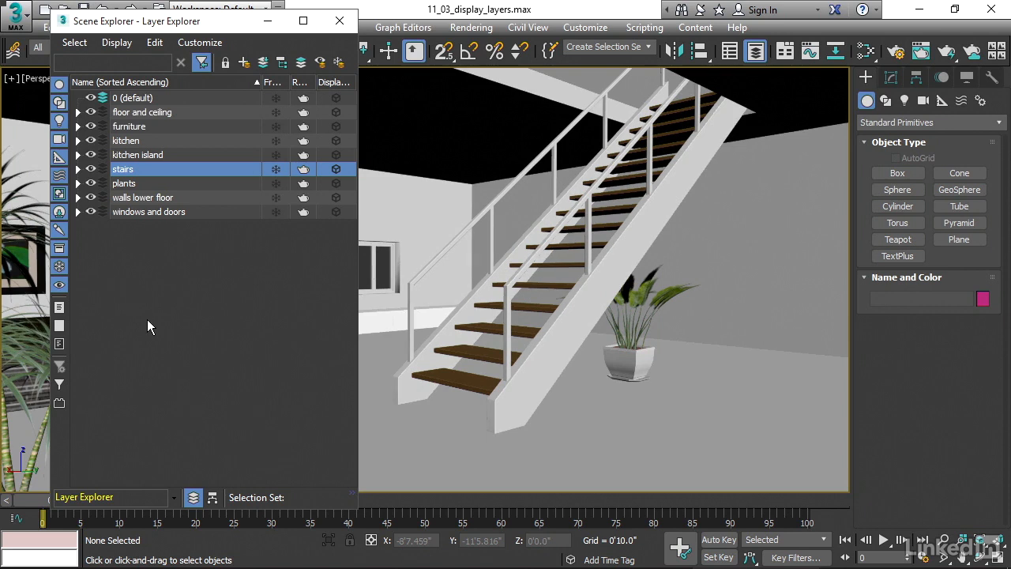
Try moving stair handrail 001 to the 0 (default) layer, and return it to the stairs layer.
{"action": "left_click", "coordinate": [77, 169]}
{"action": "left_click", "coordinate": [150, 185]}
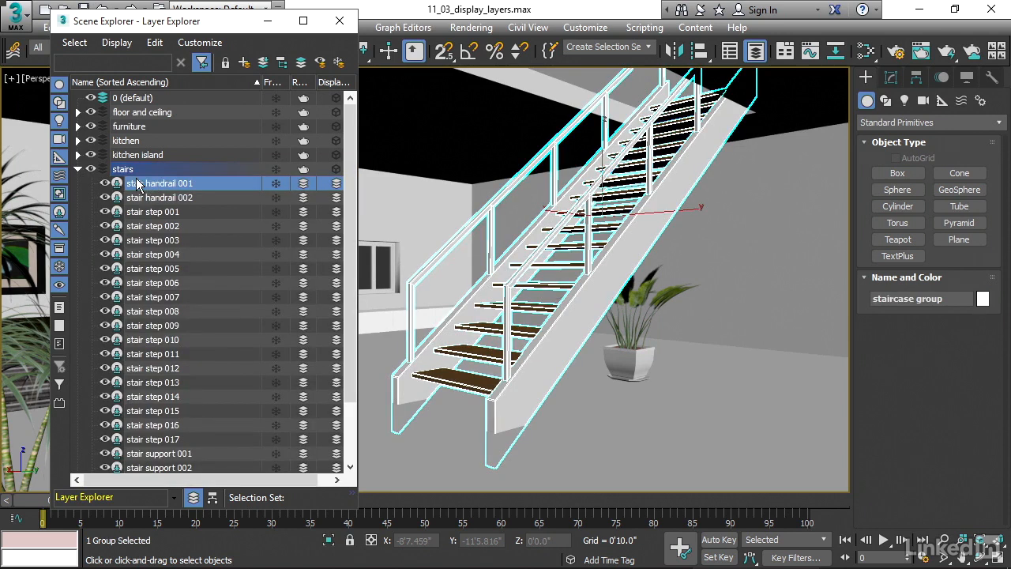
{"action": "left_click_drag", "start_coordinate": [149, 189], "coordinate": [144, 98]}
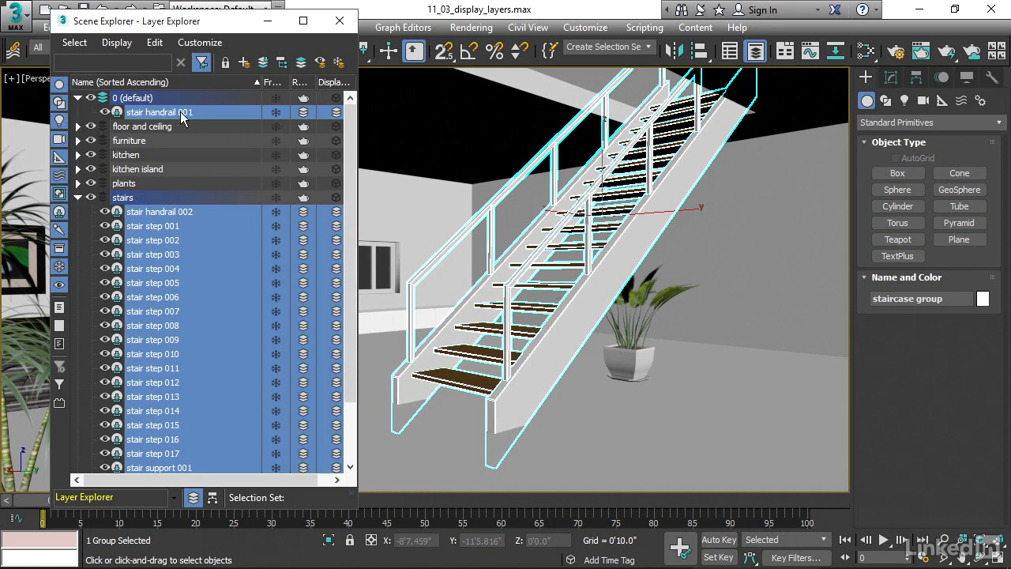
{"action": "left_click_drag", "start_coordinate": [141, 114], "coordinate": [136, 204]}
{"action": "left_click", "coordinate": [77, 185]}
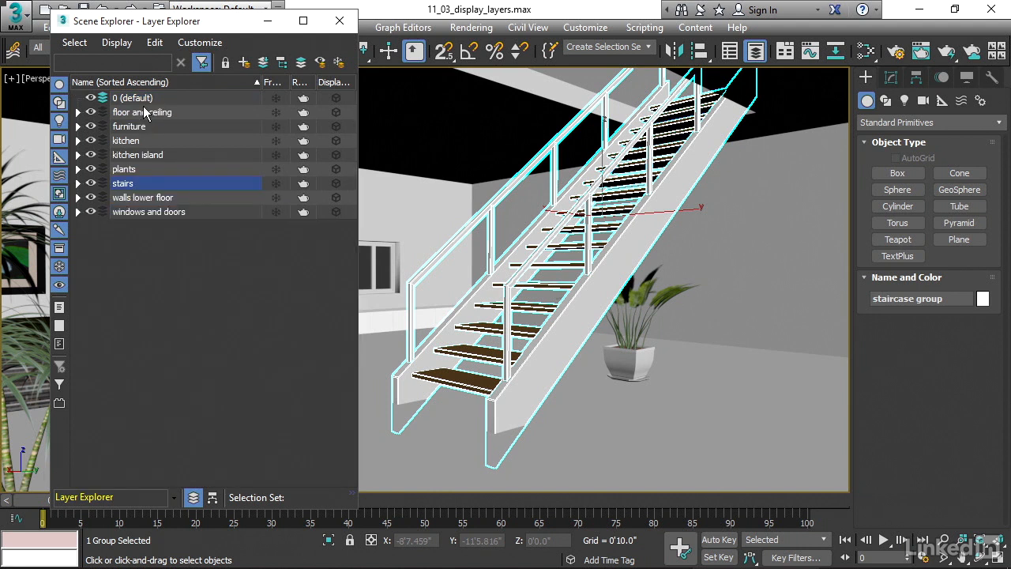
Freeze all layers except 0 (default), from floor and ceiling through windows and doors.
{"action": "left_click", "coordinate": [276, 112]}
{"action": "left_click", "coordinate": [277, 126]}
{"action": "left_click", "coordinate": [277, 141]}
{"action": "left_click", "coordinate": [276, 155]}
{"action": "left_click", "coordinate": [276, 169]}
{"action": "left_click", "coordinate": [276, 183]}
{"action": "left_click", "coordinate": [277, 197]}
{"action": "left_click", "coordinate": [276, 212]}
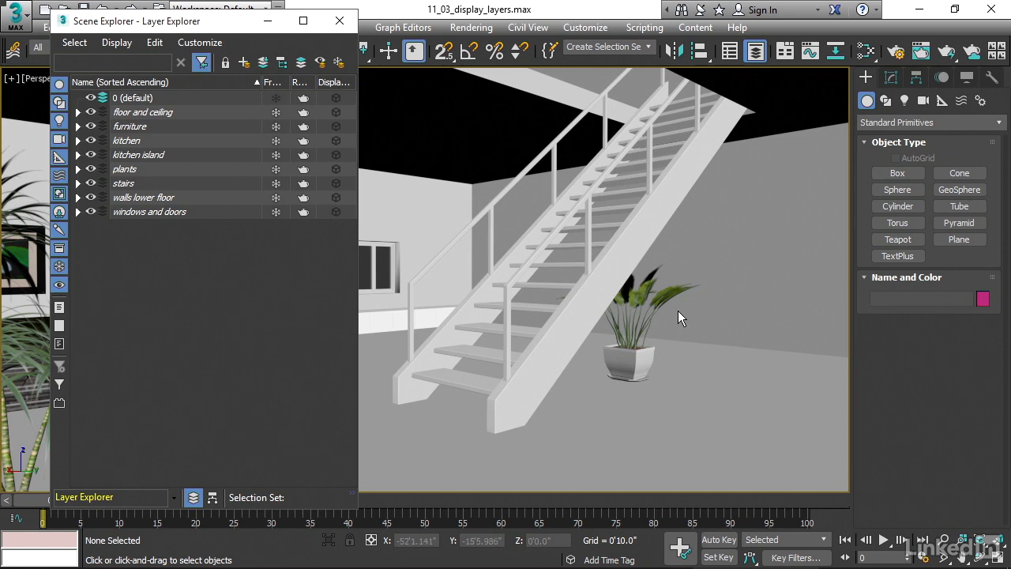
Unfreeze the plants layer to set all its objects to By Layer, and freeze the layer again.
{"action": "left_click_drag", "start_coordinate": [249, 21], "coordinate": [321, 28]}
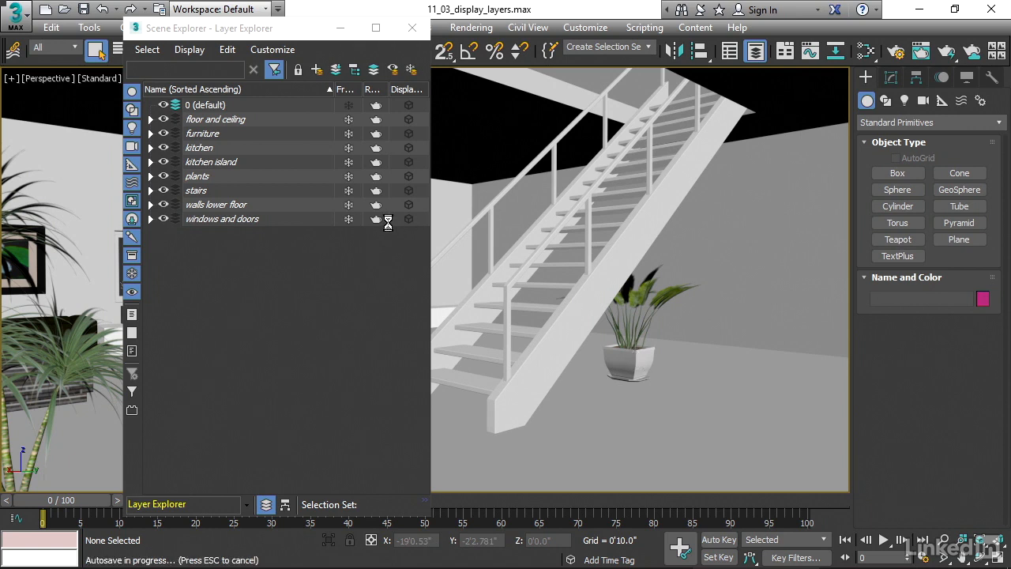
{"action": "left_click", "coordinate": [349, 177]}
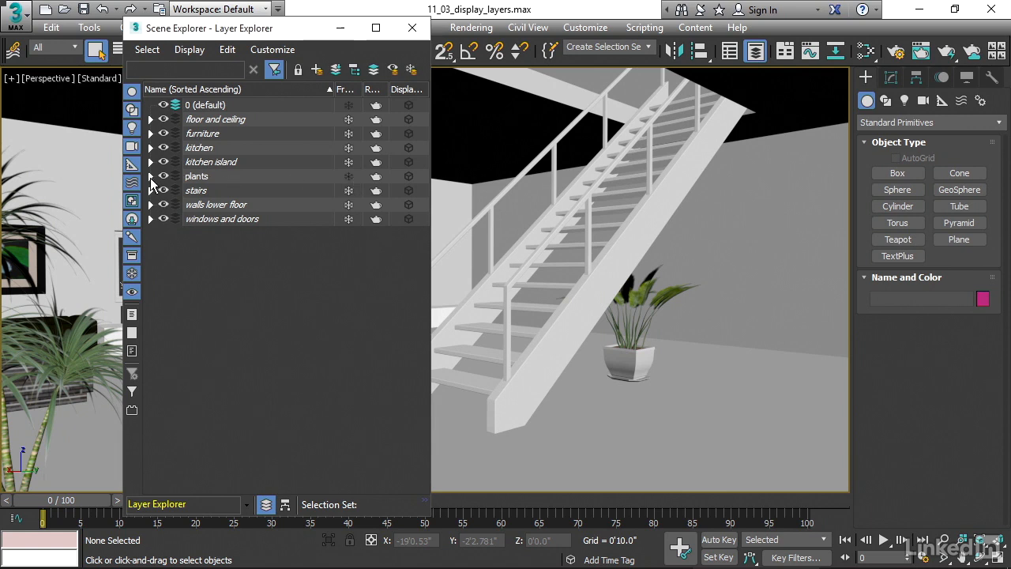
{"action": "left_click", "coordinate": [151, 177]}
{"action": "left_click", "coordinate": [217, 192]}
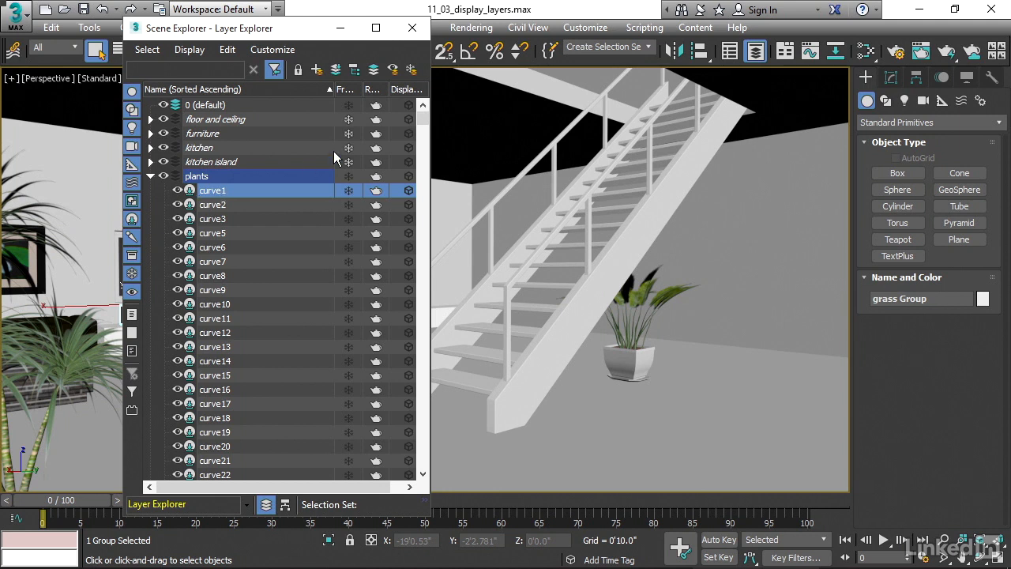
{"action": "left_click_drag", "start_coordinate": [424, 124], "coordinate": [442, 460]}
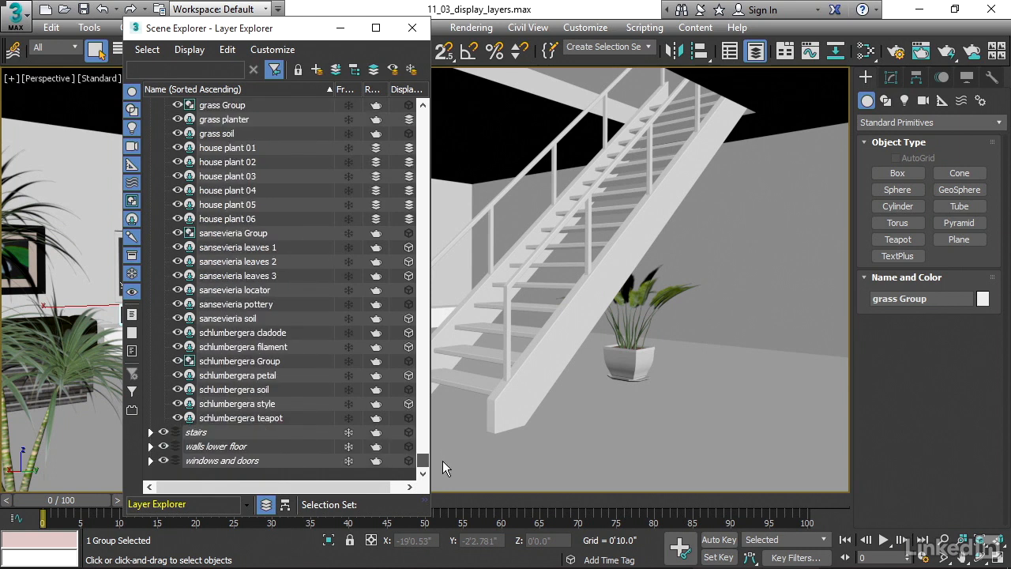
{"action": "left_click", "coordinate": [212, 416], "text": "shift"}
{"action": "left_click_drag", "start_coordinate": [421, 460], "coordinate": [418, 113]}
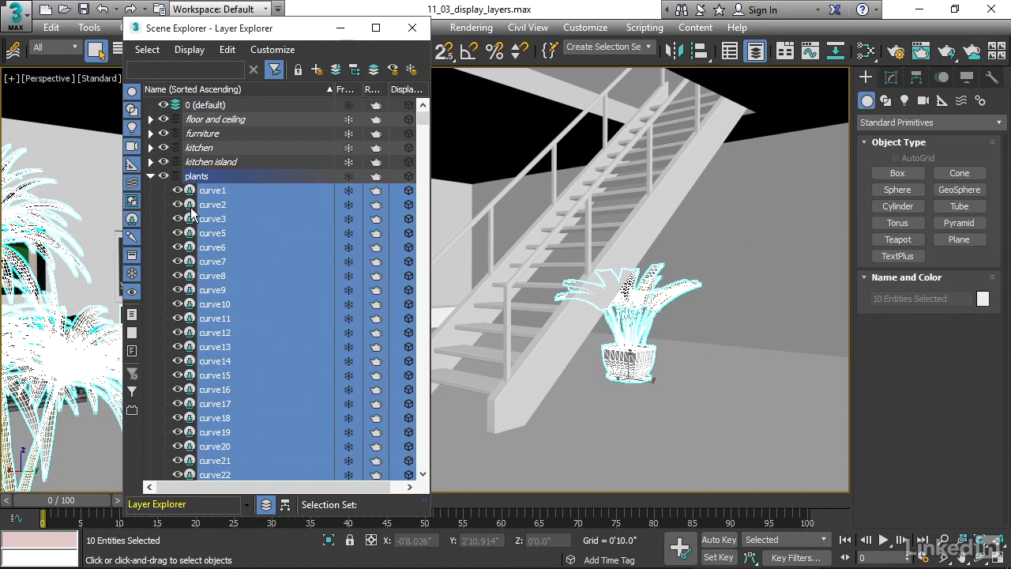
{"action": "right_click", "coordinate": [209, 191]}
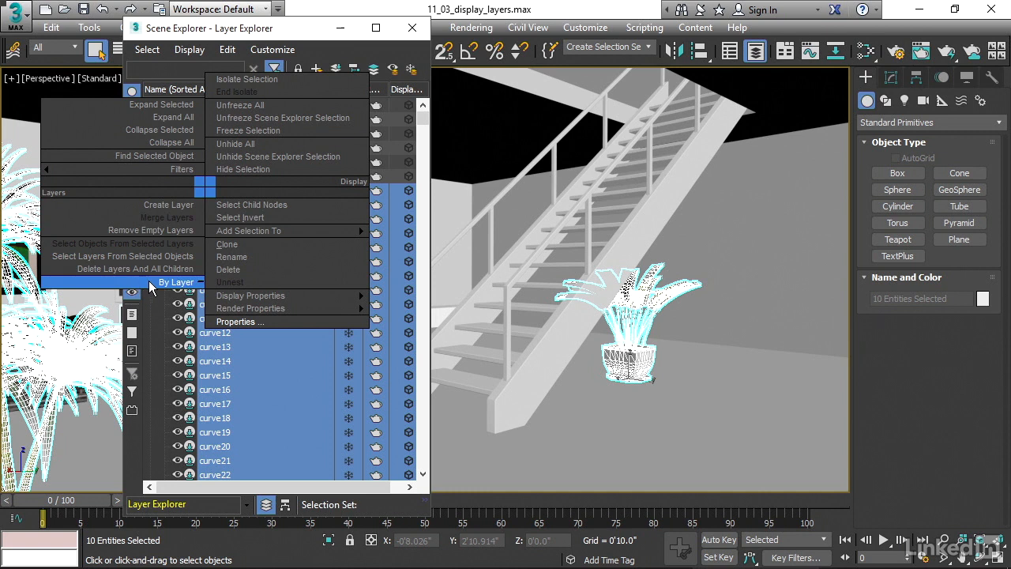
{"action": "left_click", "coordinate": [147, 280]}
{"action": "left_click", "coordinate": [199, 177]}
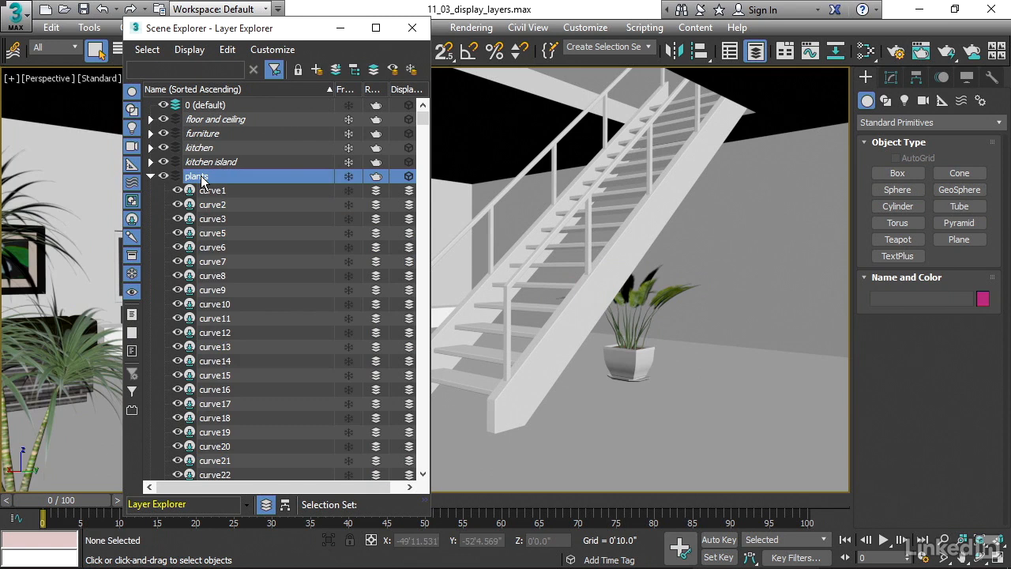
{"action": "left_click", "coordinate": [346, 178]}
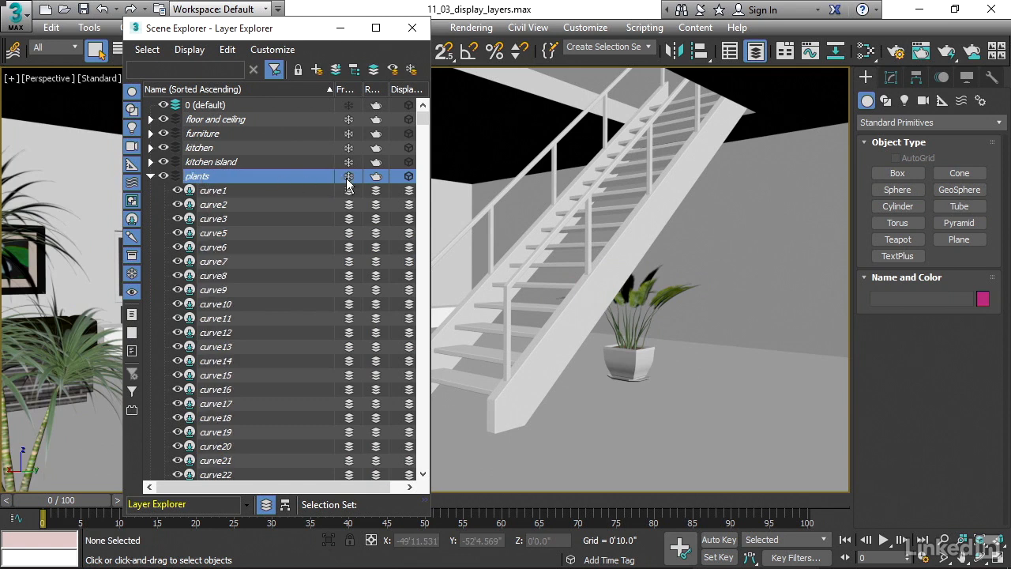
Try Show Frozen in Gray in the plants layer's properties, switch it back off, and collapse the layer.
{"action": "right_click", "coordinate": [210, 173]}
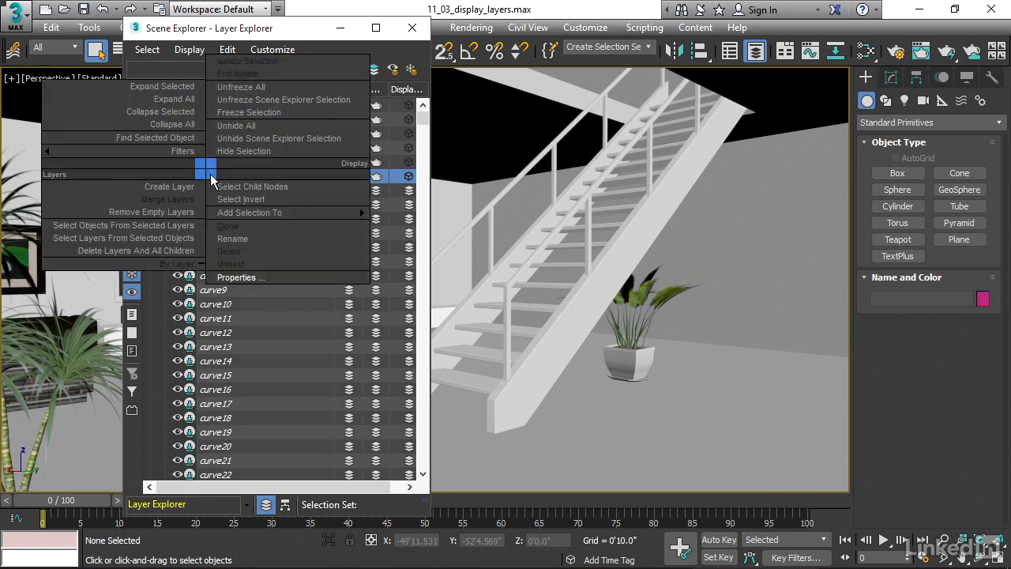
{"action": "left_click", "coordinate": [254, 273]}
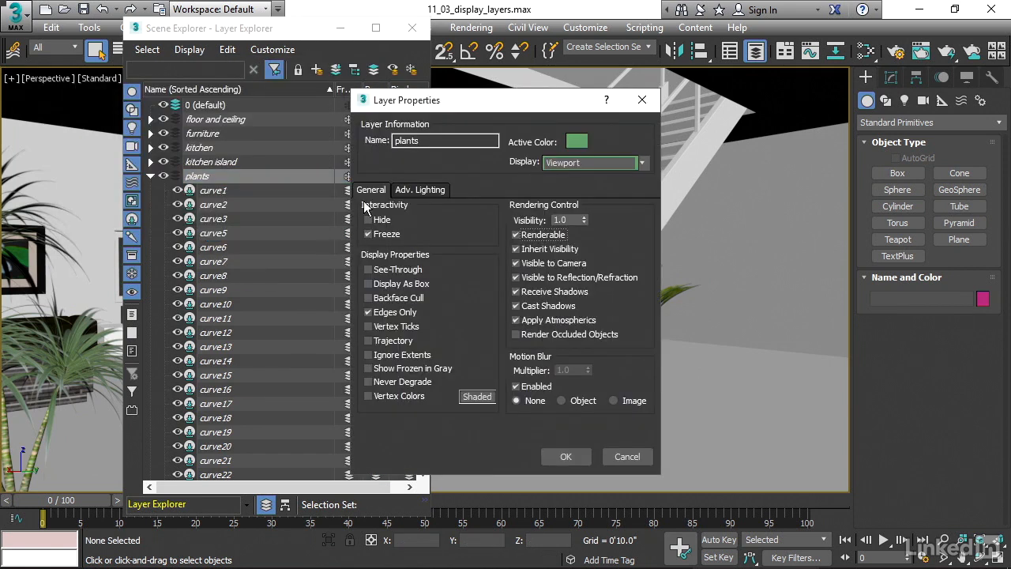
{"action": "left_click_drag", "start_coordinate": [411, 101], "coordinate": [213, 77]}
{"action": "left_click", "coordinate": [169, 345]}
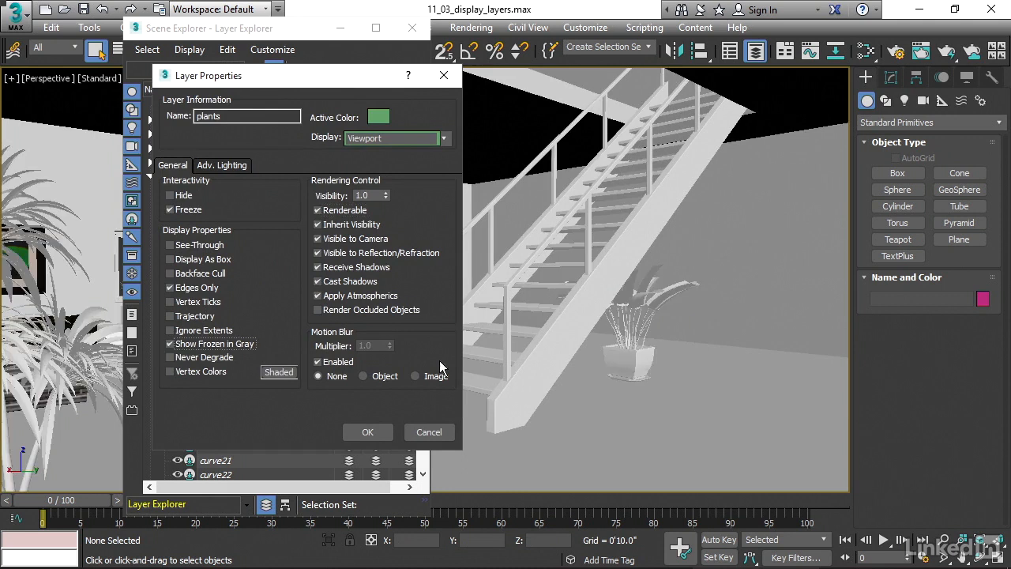
{"action": "left_click", "coordinate": [173, 343]}
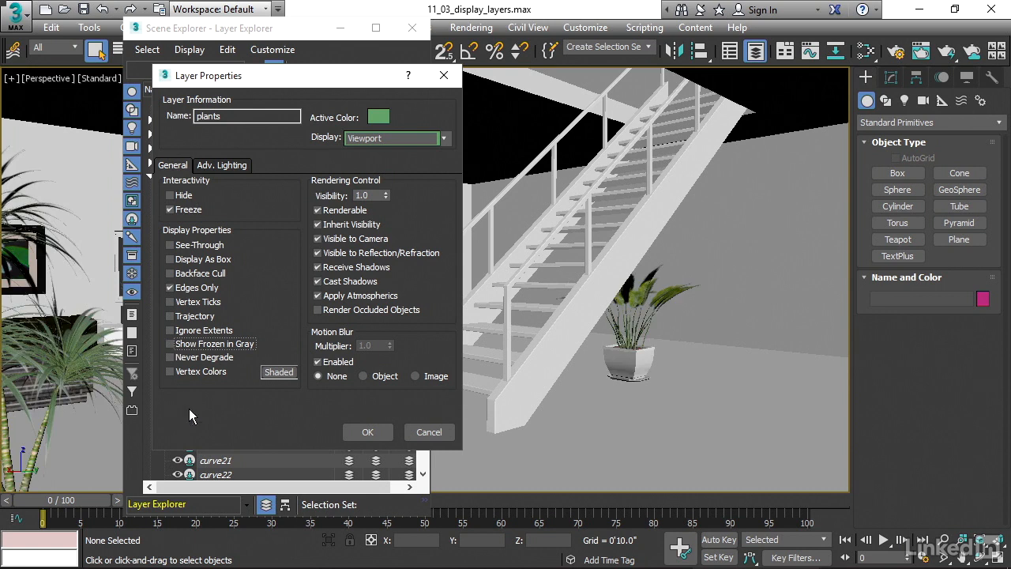
{"action": "left_click", "coordinate": [360, 431]}
{"action": "left_click", "coordinate": [150, 176]}
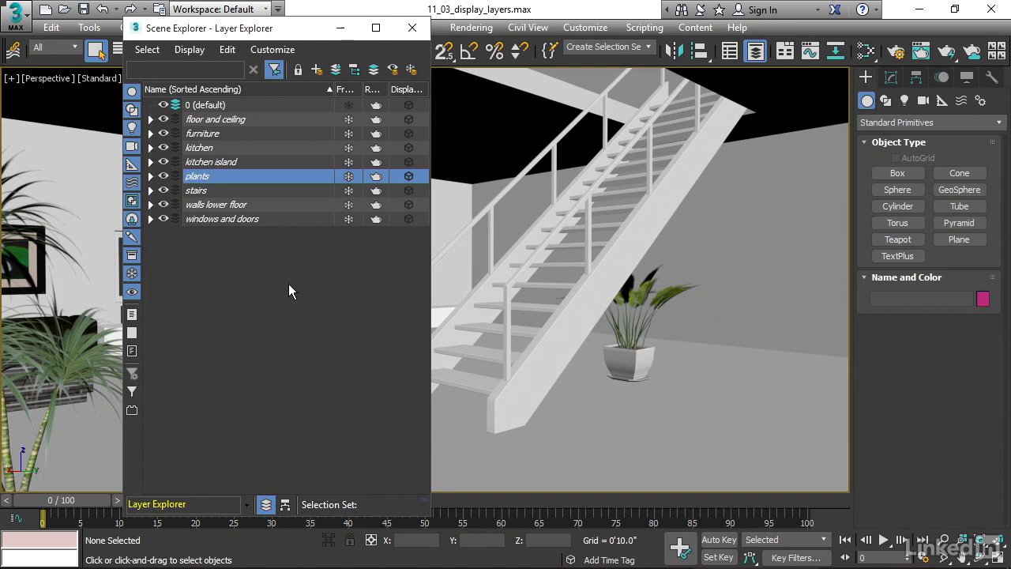
Toggle the plants layer's visibility, frozen state and renderability, restoring each setting.
{"action": "left_click", "coordinate": [164, 177]}
{"action": "left_click", "coordinate": [164, 177]}
{"action": "left_click", "coordinate": [348, 177]}
{"action": "left_click", "coordinate": [349, 177]}
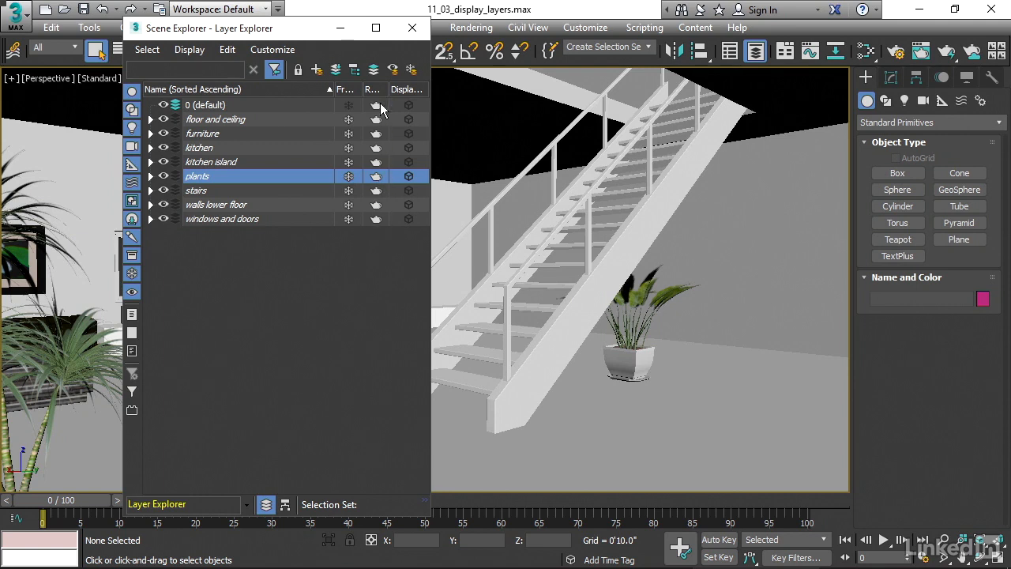
{"action": "left_click", "coordinate": [373, 175]}
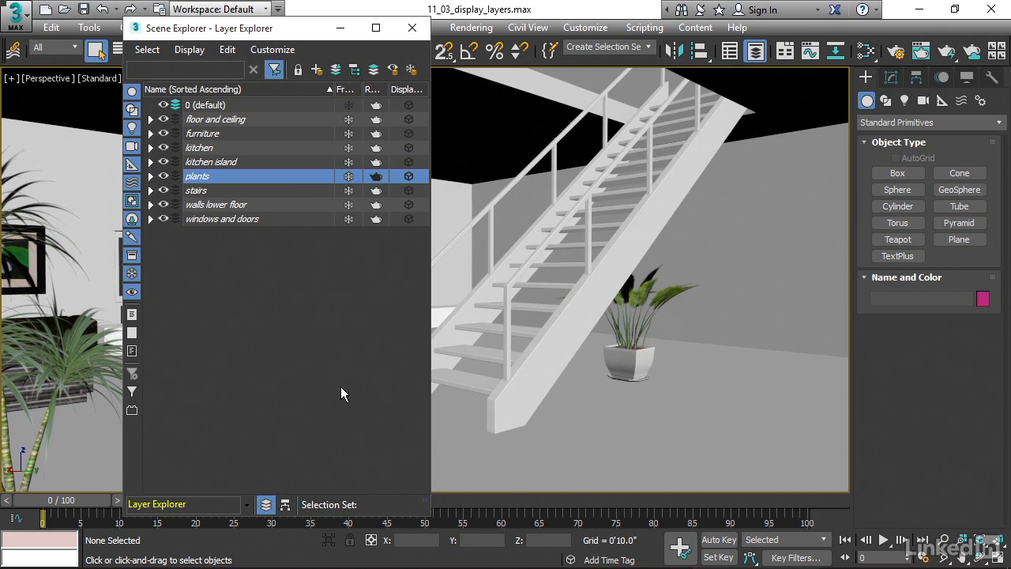
{"action": "left_click", "coordinate": [376, 175]}
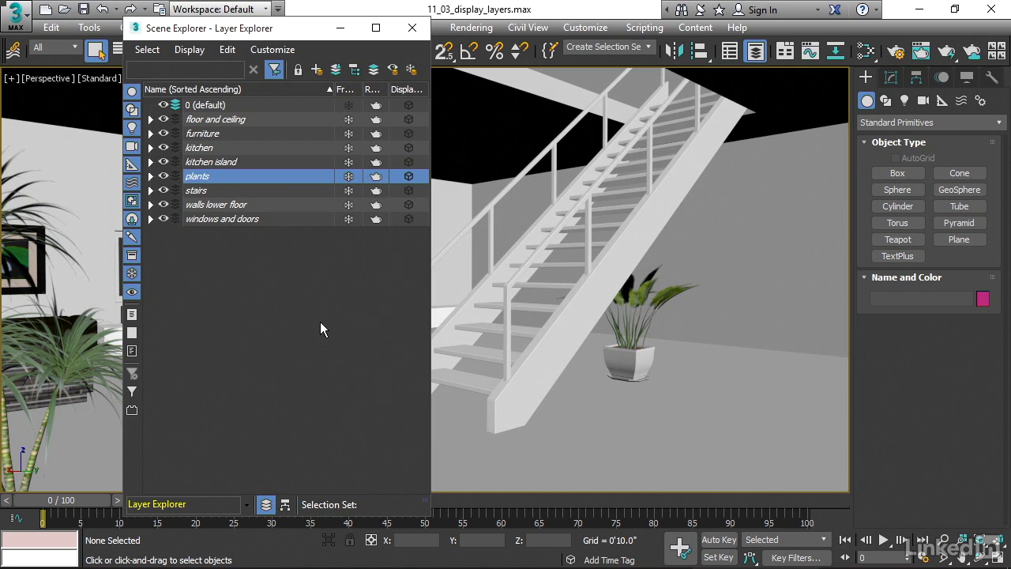